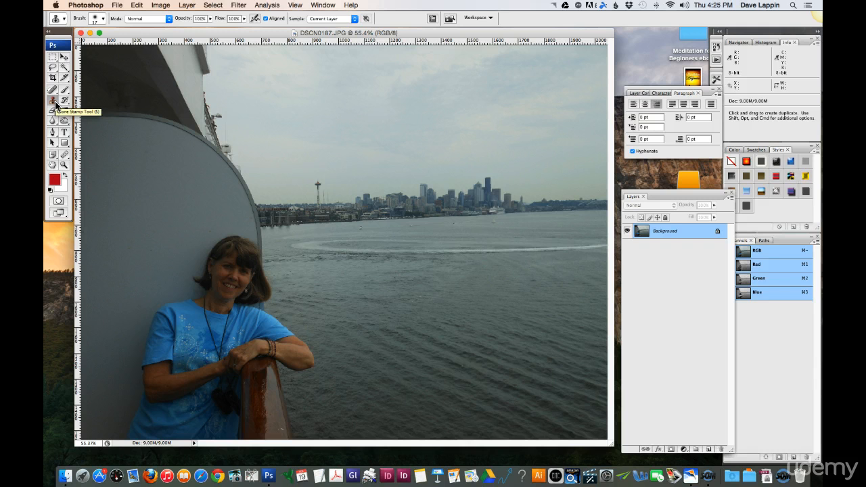
- Activate the Clone Stamp tool for retouching the ship's edge in the photo
click(55, 103)
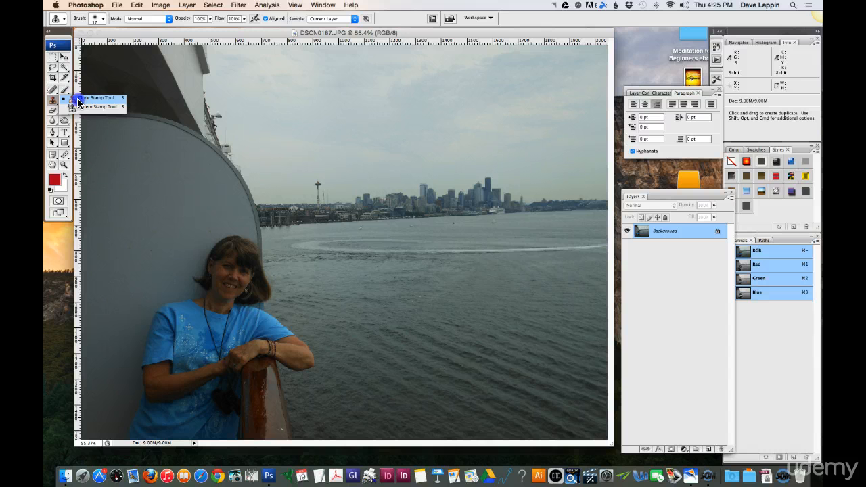
click(78, 100)
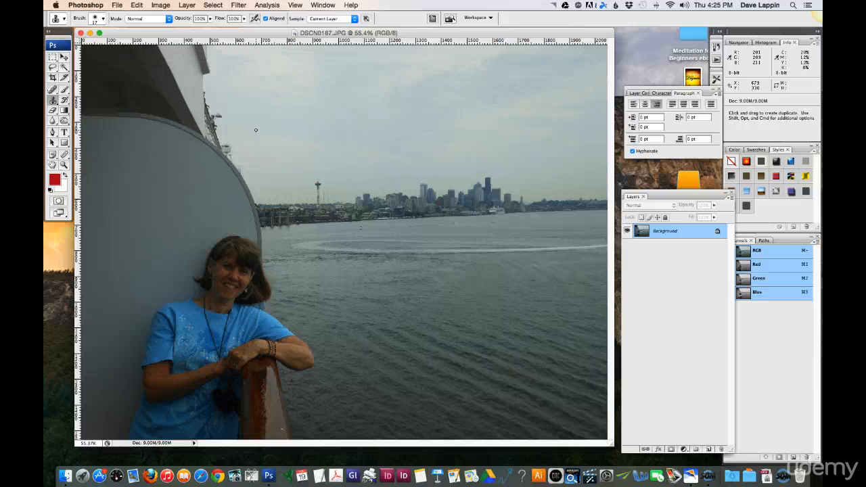
alt+click(228, 119)
click(55, 103)
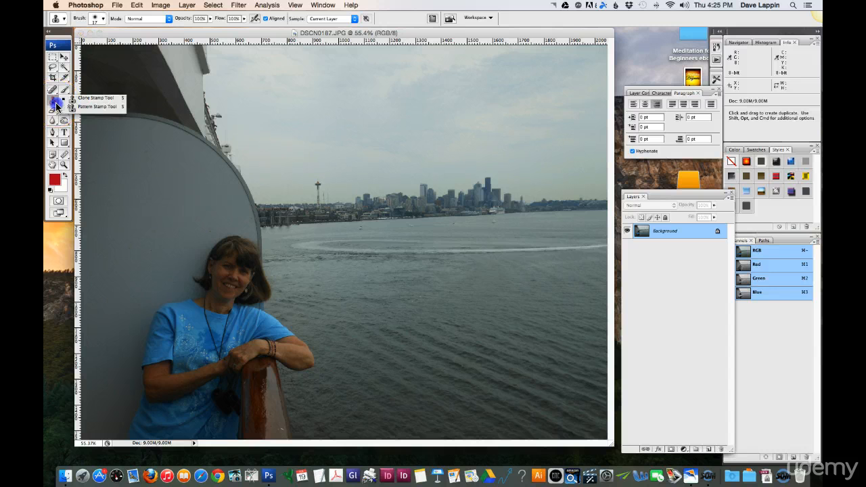
drag(56, 103, 85, 102)
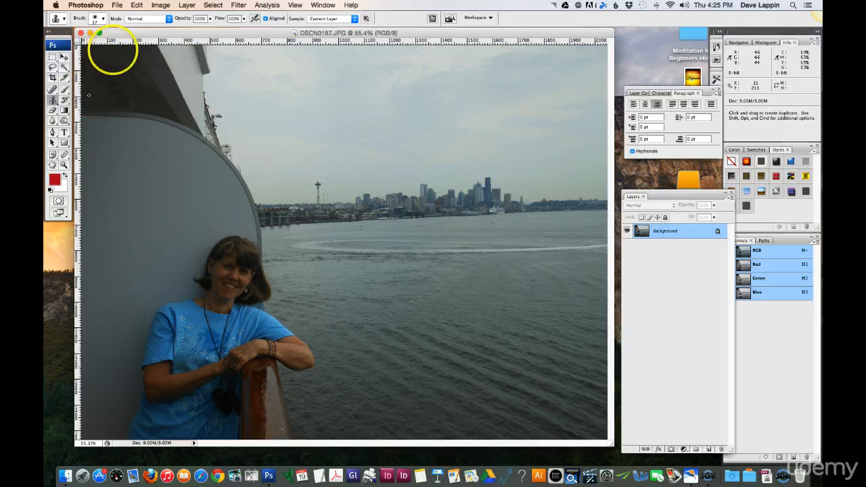
- Try the soft 65 px and 35 px brush presets for the Clone Stamp tool
click(104, 21)
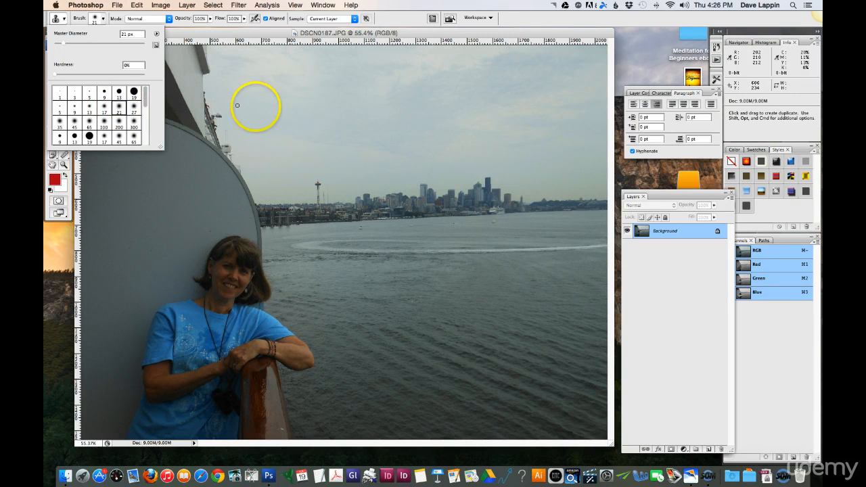
click(88, 122)
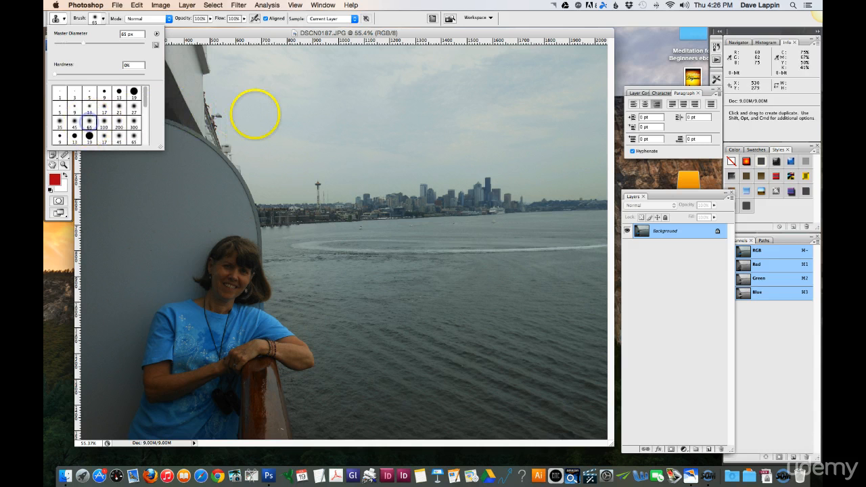
click(280, 33)
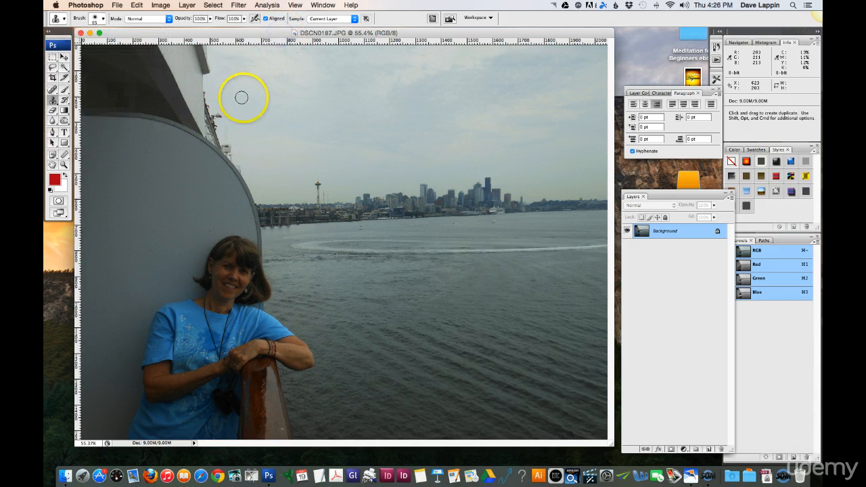
mouse_move(263, 109)
mouse_down()
mouse_move(268, 118)
mouse_move(243, 122)
mouse_move(261, 117)
mouse_up()
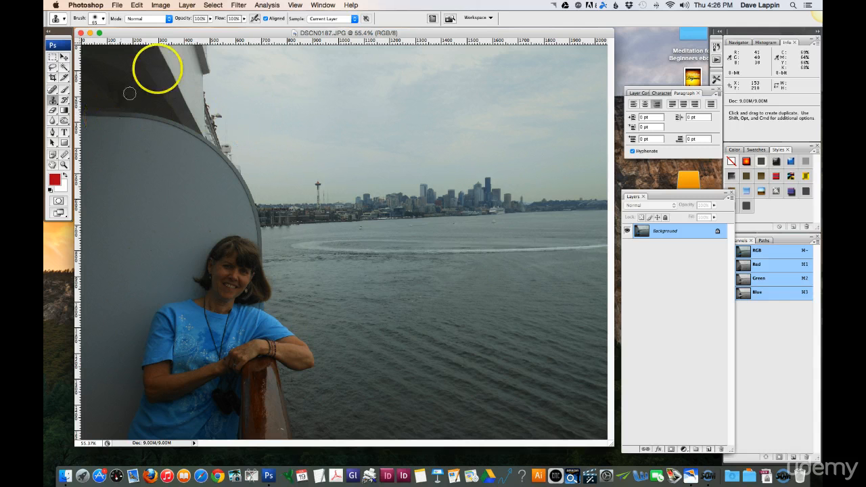
click(103, 22)
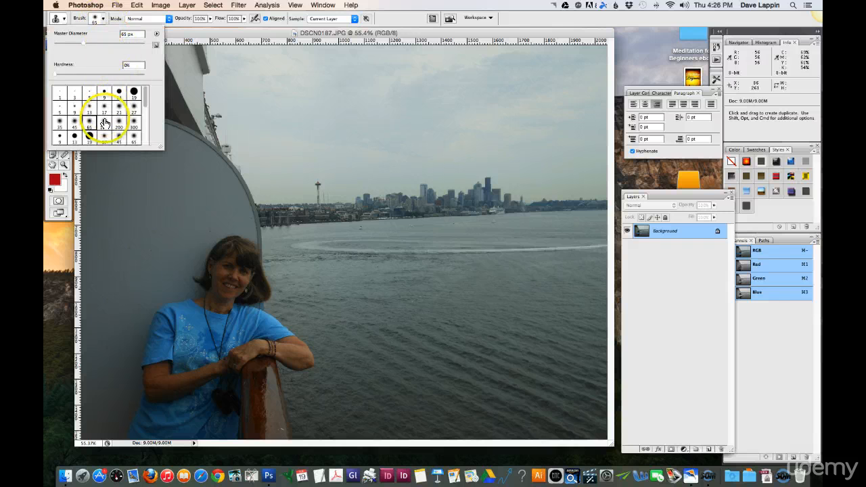
click(59, 122)
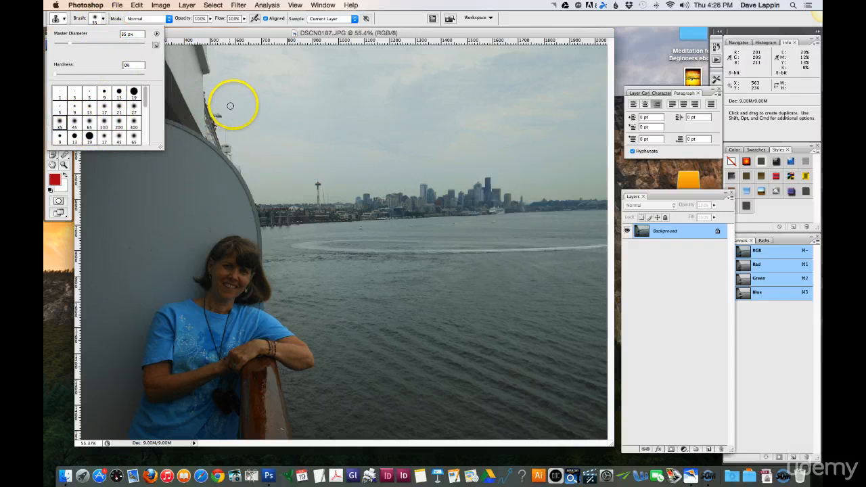
click(271, 34)
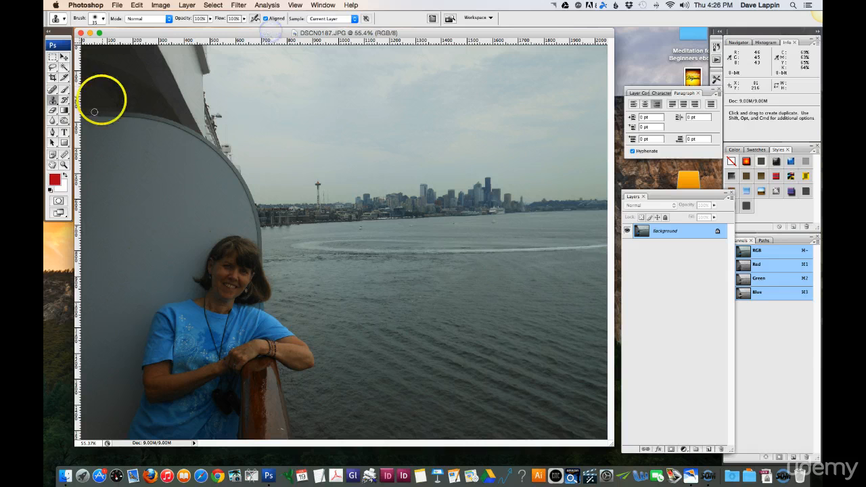
- Set the Clone Stamp to the soft 21 px brush for close work around the ship's railing
click(64, 165)
drag(150, 73, 297, 190)
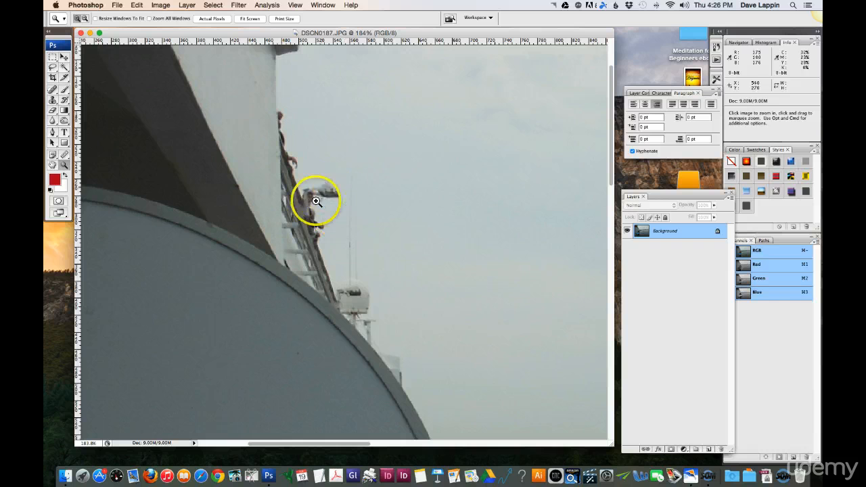
scroll(318, 196, right, 2)
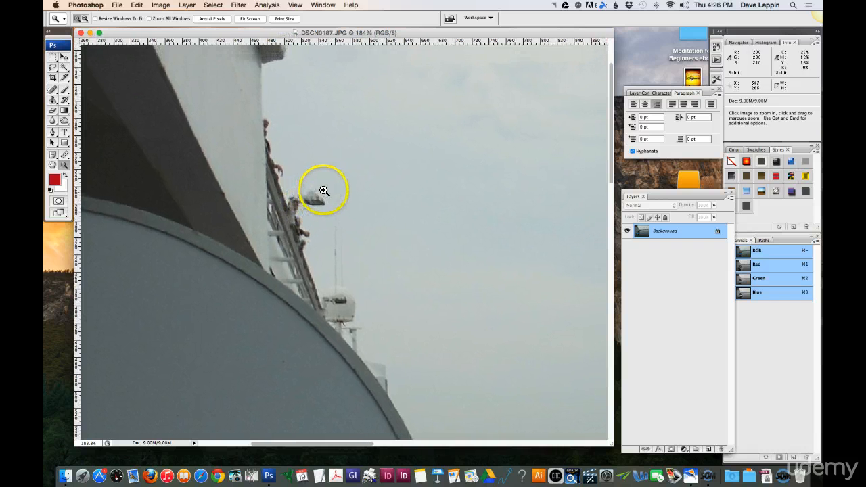
click(52, 102)
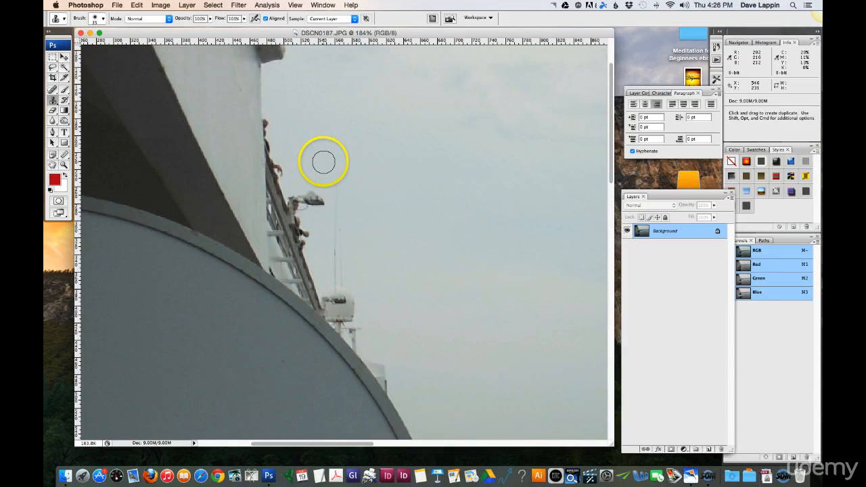
click(103, 18)
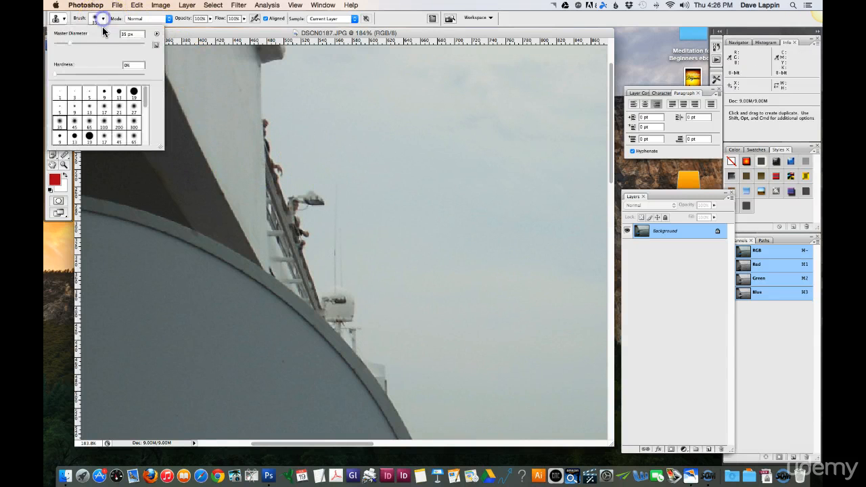
click(119, 108)
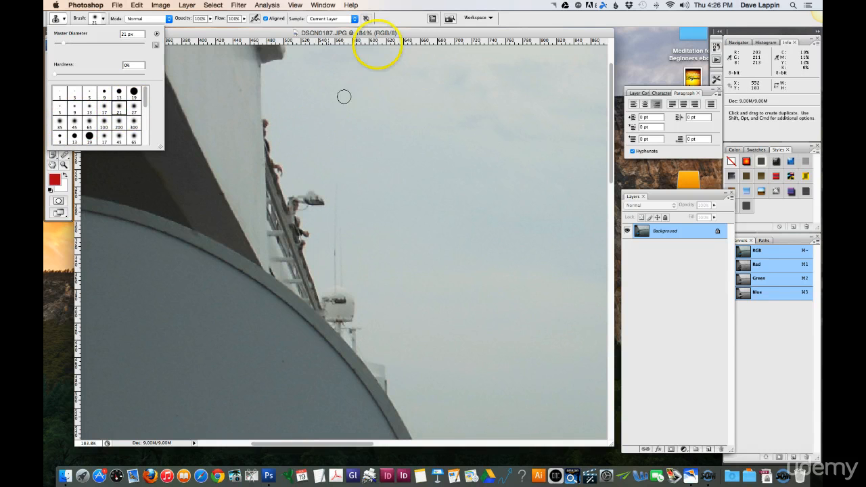
click(395, 33)
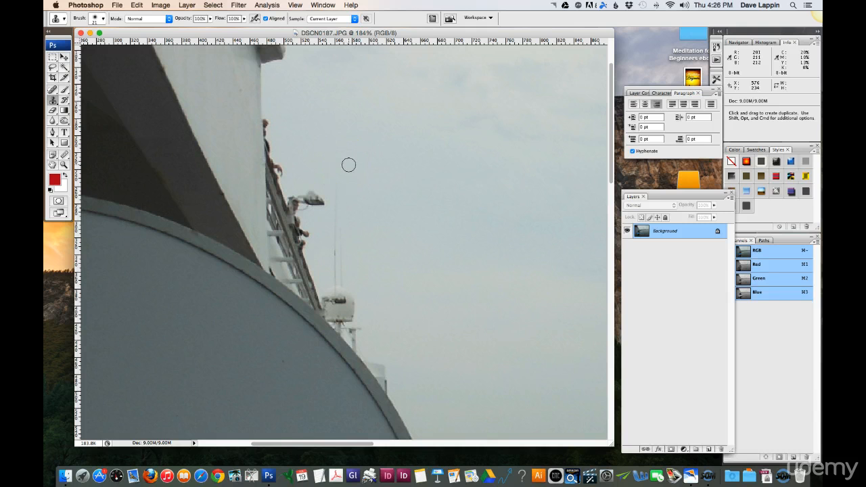
- Try to sample the clear sky beside the ship's railing as the clone source
key(alt)
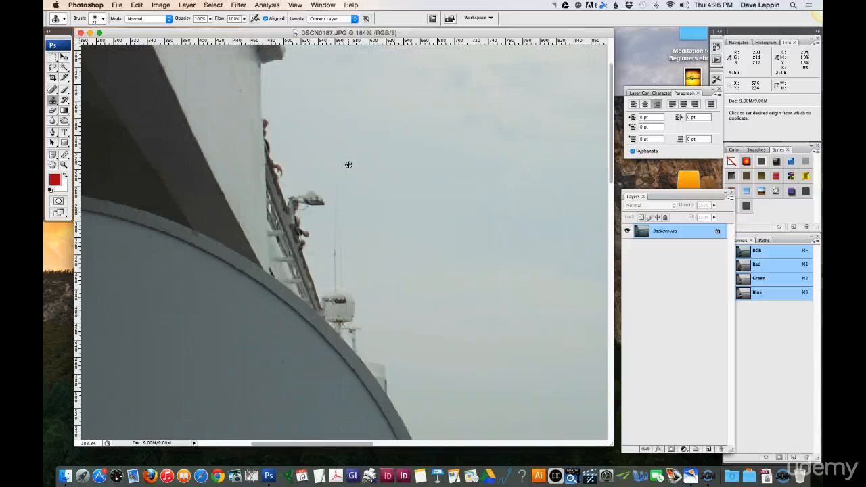
scroll(354, 179, down, 3)
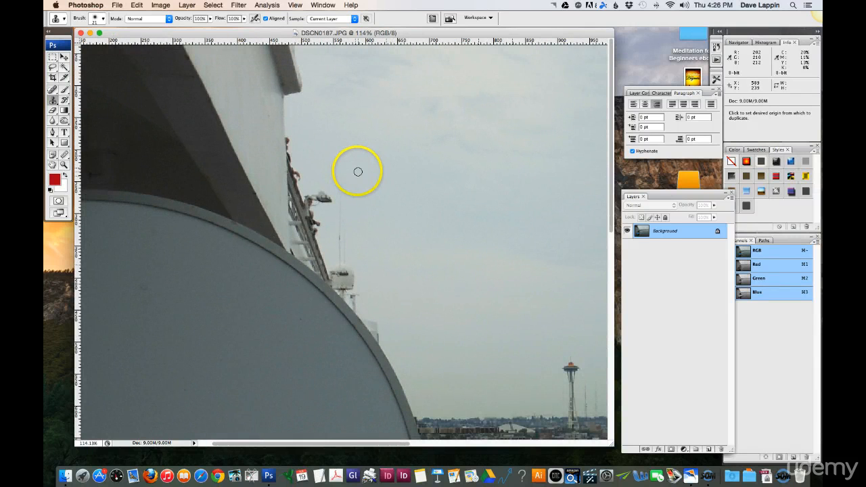
scroll(351, 173, down, 1)
alt+click(351, 173)
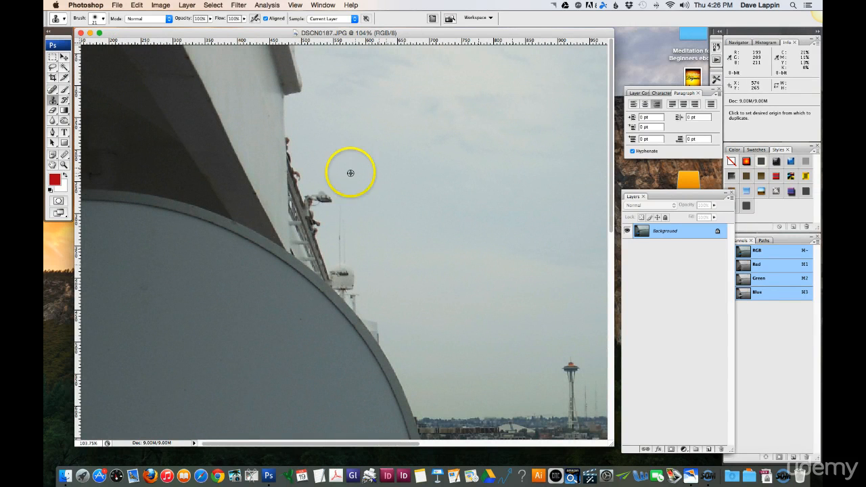
scroll(351, 174, down, 1)
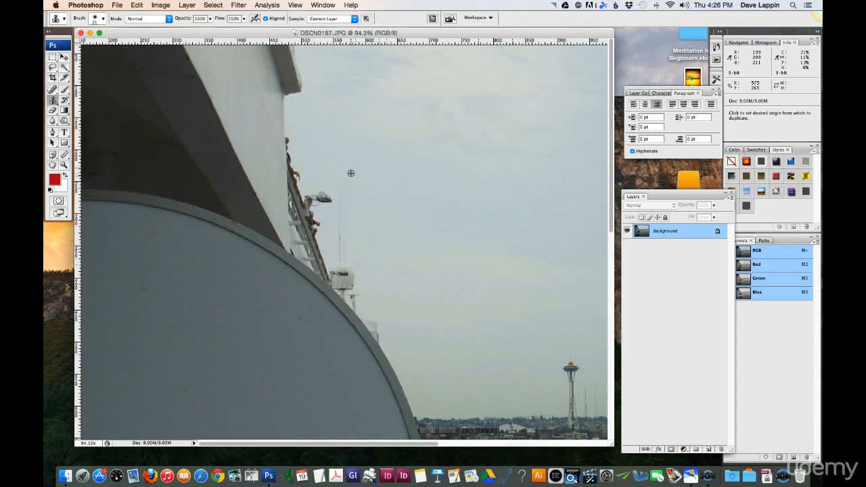
scroll(351, 173, down, 3)
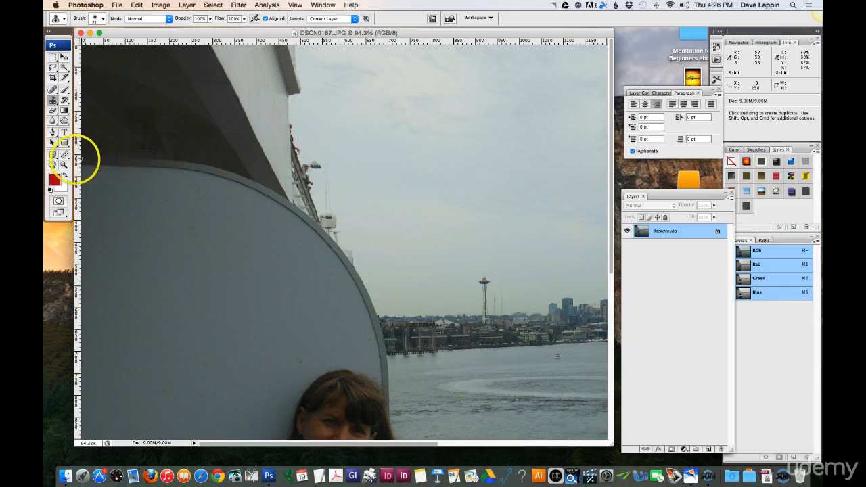
- Sample the clear sky near the ship's railing and clone it over the lamp that sticks out beside the people
click(63, 165)
drag(234, 116, 404, 237)
click(53, 99)
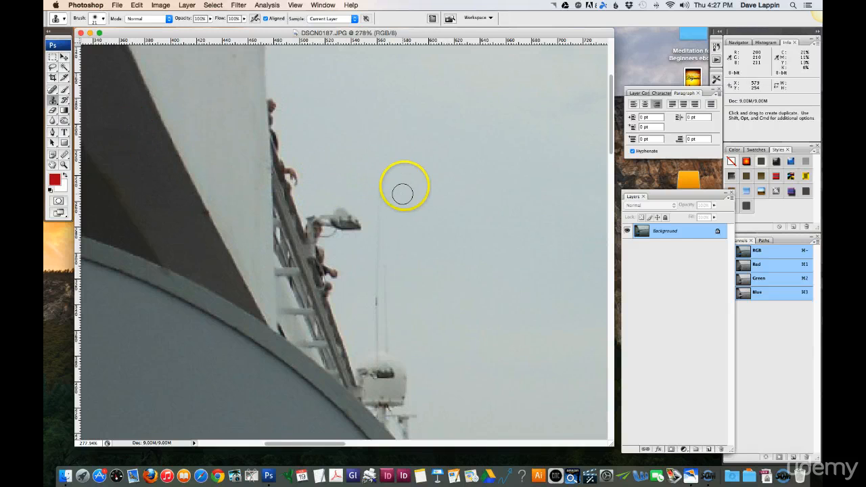
key(alt)
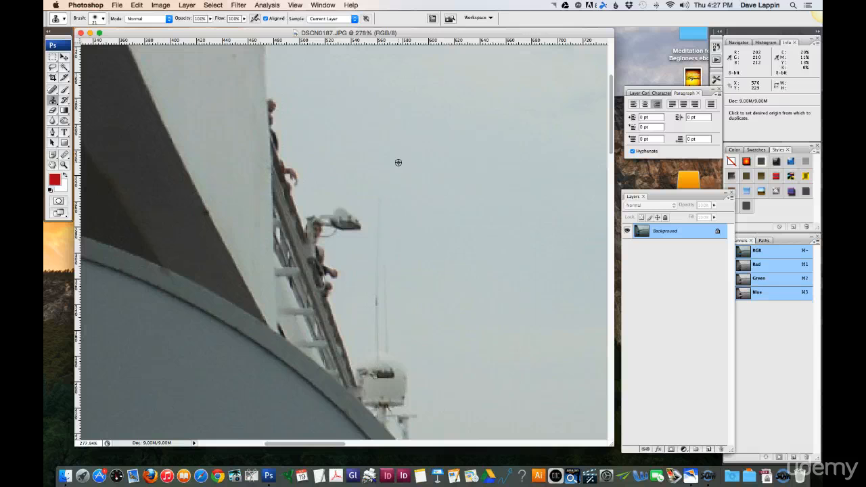
scroll(399, 163, down, 3)
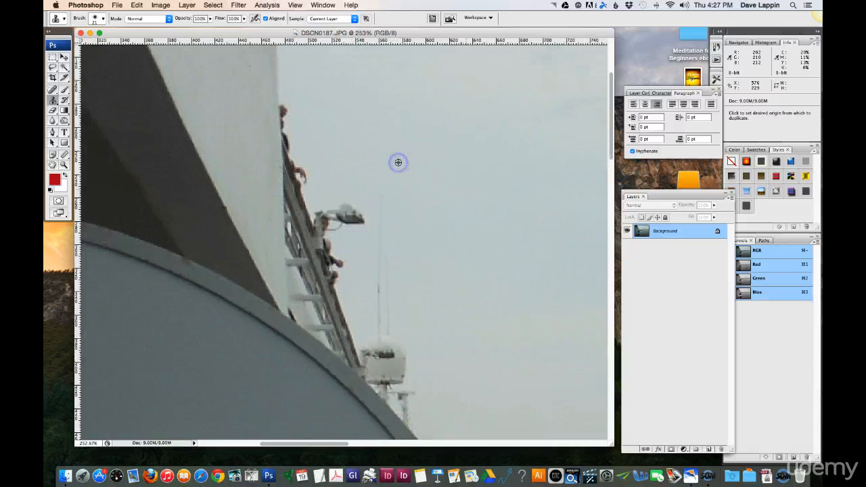
alt+click(365, 203)
mouse_move(365, 203)
mouse_down()
mouse_move(352, 196)
mouse_move(353, 208)
mouse_move(381, 170)
mouse_up()
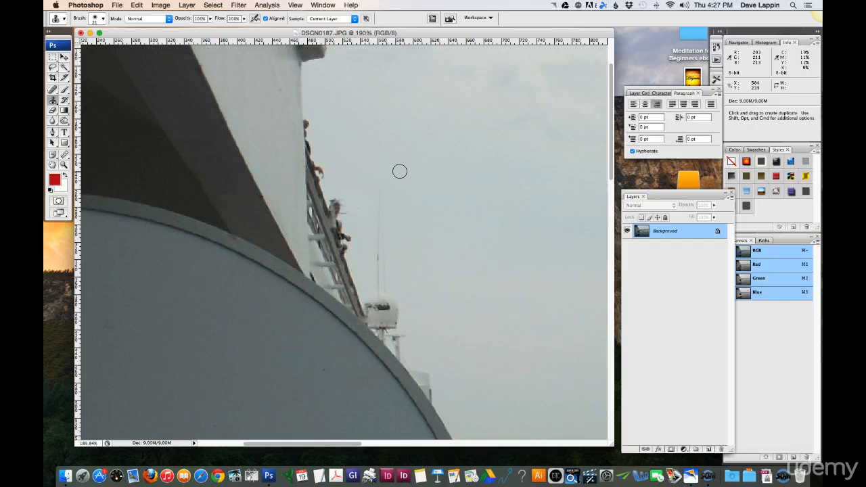
mouse_move(399, 171)
mouse_down()
mouse_move(431, 199)
mouse_move(436, 187)
mouse_move(407, 177)
mouse_move(410, 190)
mouse_move(442, 203)
mouse_move(458, 185)
mouse_move(367, 187)
mouse_move(350, 218)
mouse_move(344, 198)
mouse_move(355, 202)
mouse_move(349, 217)
mouse_move(298, 210)
mouse_move(373, 201)
mouse_move(361, 209)
mouse_move(371, 217)
mouse_move(393, 198)
mouse_move(435, 205)
mouse_move(393, 176)
mouse_move(425, 180)
mouse_move(402, 176)
mouse_move(394, 204)
mouse_move(345, 213)
mouse_up()
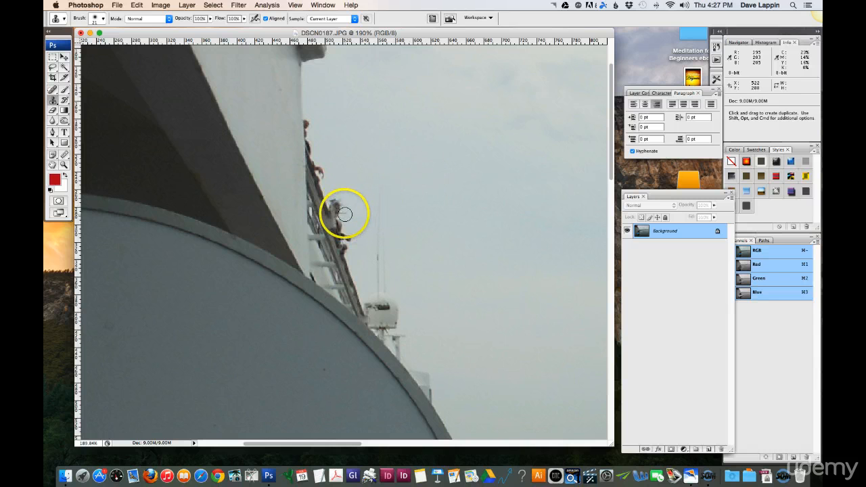
- Change the Clone Stamp brush to the hard 19 px preset
click(105, 19)
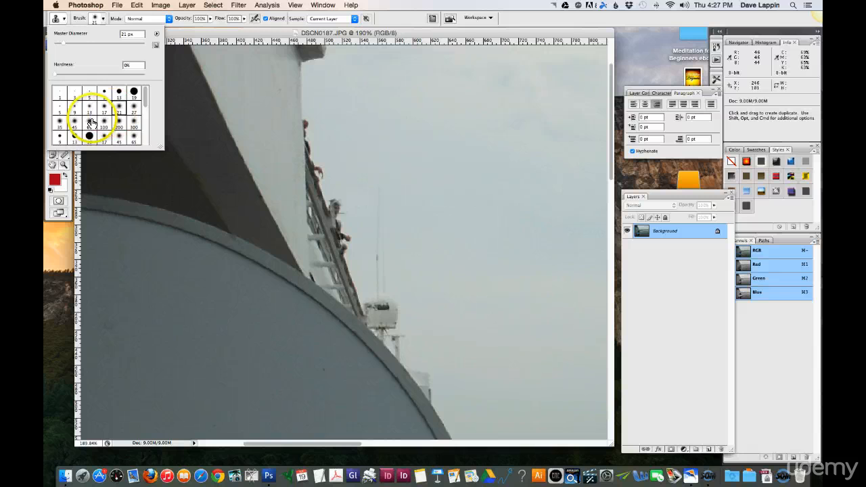
click(134, 92)
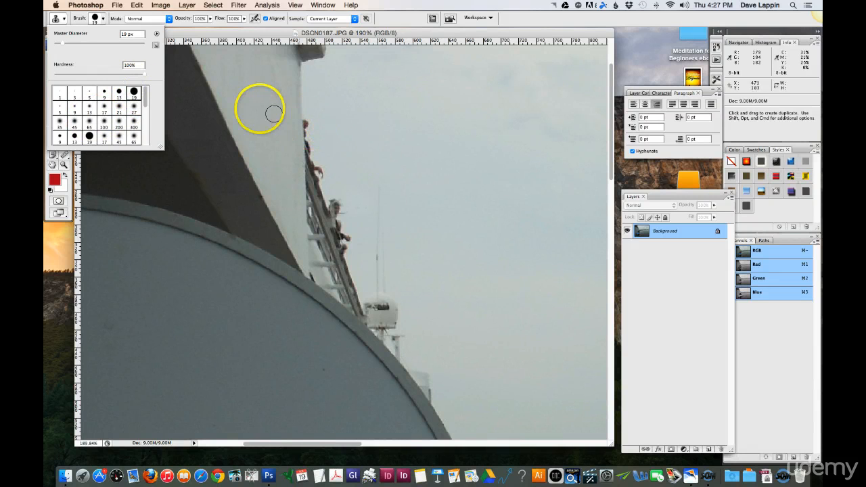
click(285, 37)
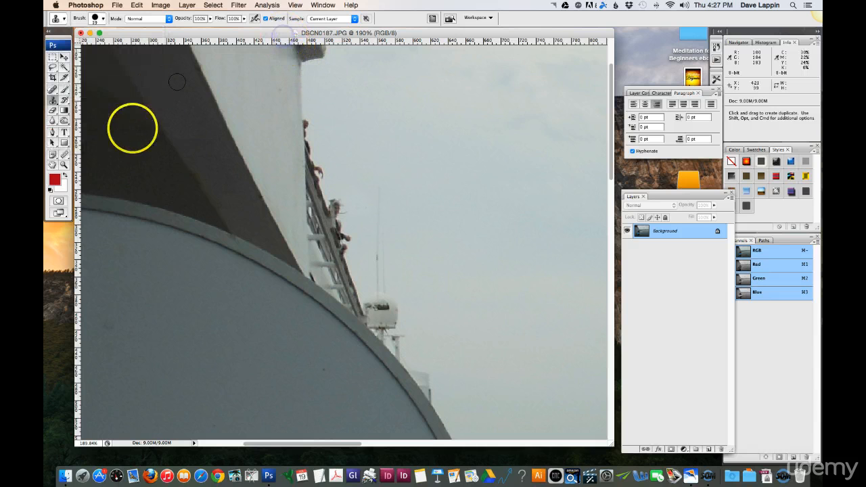
- Sample the clear sky beside the railing and clone it over the head and arm that stick out along the railing's upper half
click(64, 164)
drag(304, 155, 415, 256)
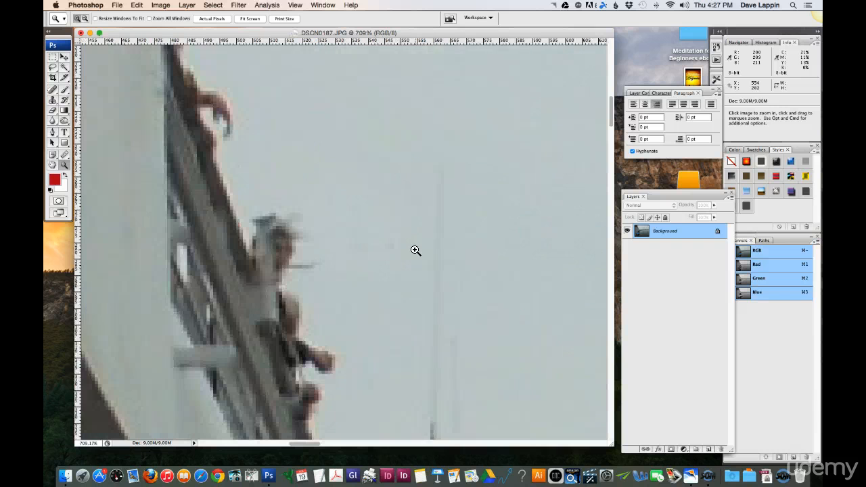
alt+click(322, 254)
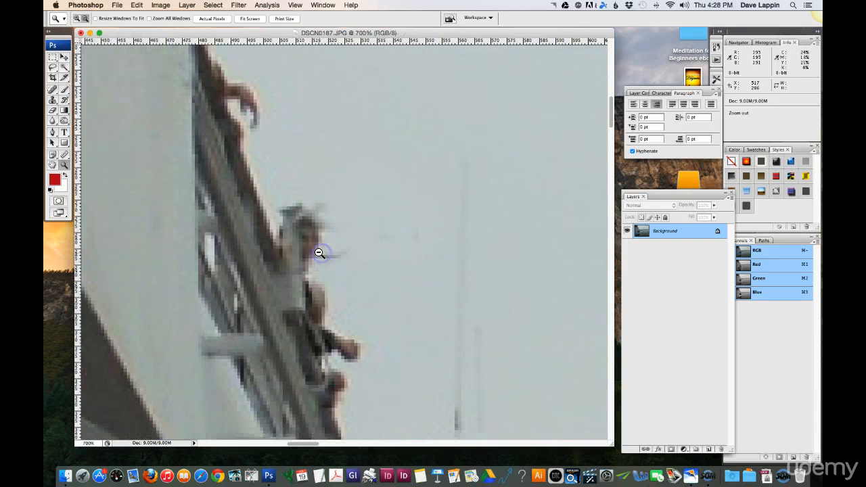
alt+click(318, 252)
alt+click(360, 247)
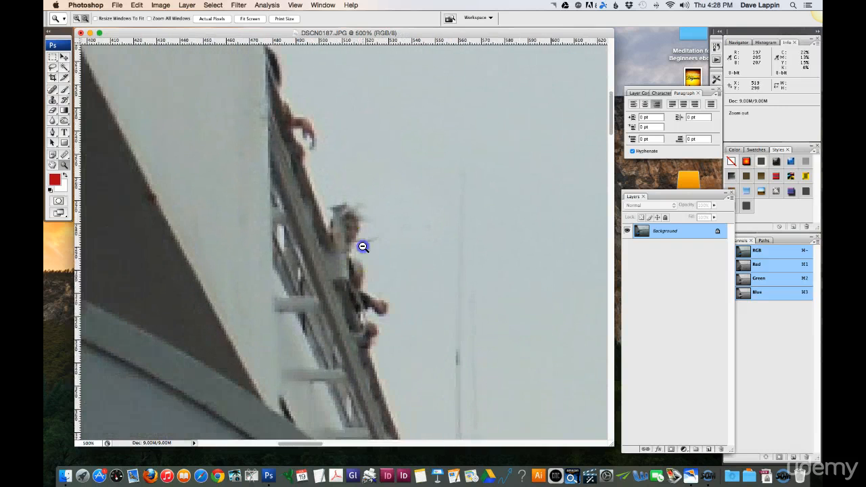
alt+click(363, 247)
alt+click(363, 247)
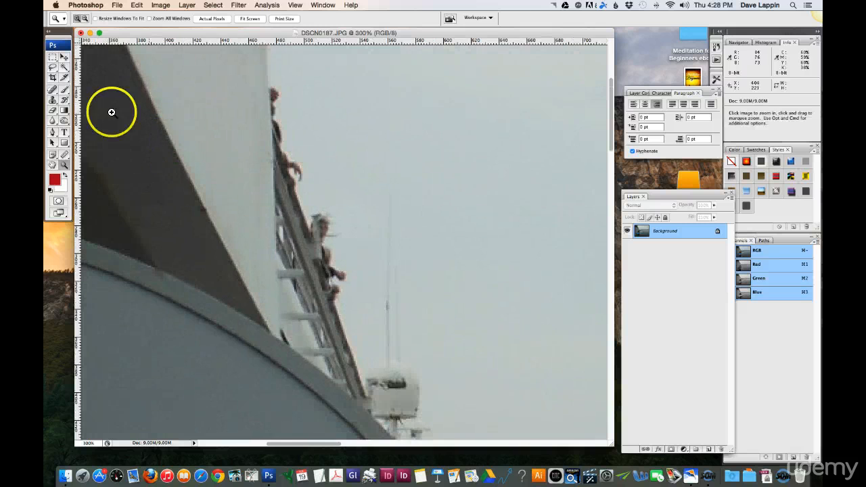
click(54, 100)
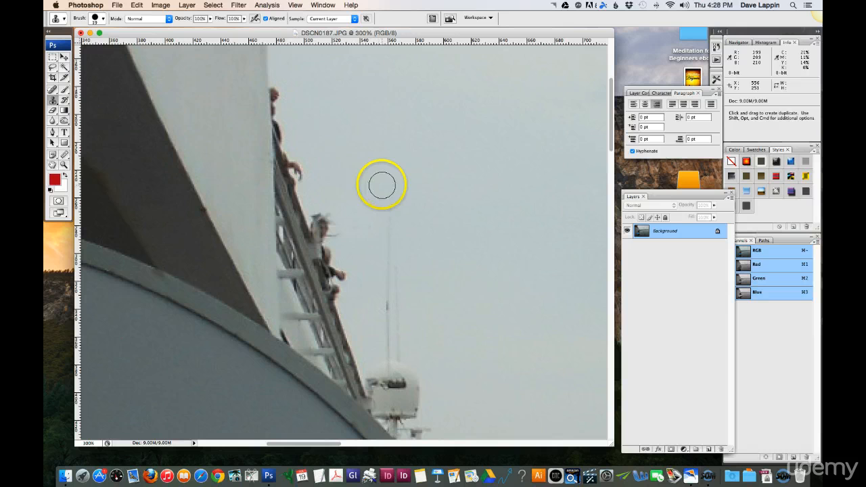
key(alt)
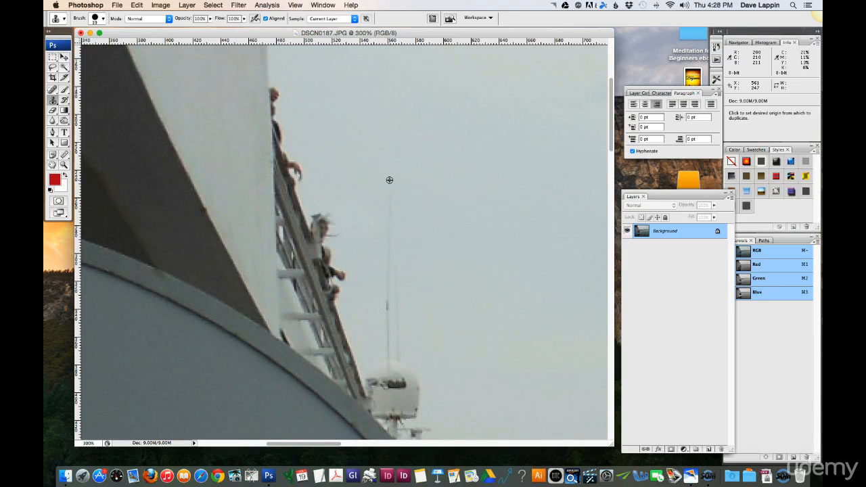
alt+click(389, 180)
mouse_move(345, 216)
mouse_down()
mouse_move(339, 232)
mouse_move(331, 219)
mouse_move(331, 236)
mouse_move(321, 214)
mouse_move(337, 237)
mouse_up()
mouse_move(334, 235)
mouse_down()
mouse_move(322, 226)
mouse_move(329, 208)
mouse_move(301, 158)
mouse_move(313, 170)
mouse_up()
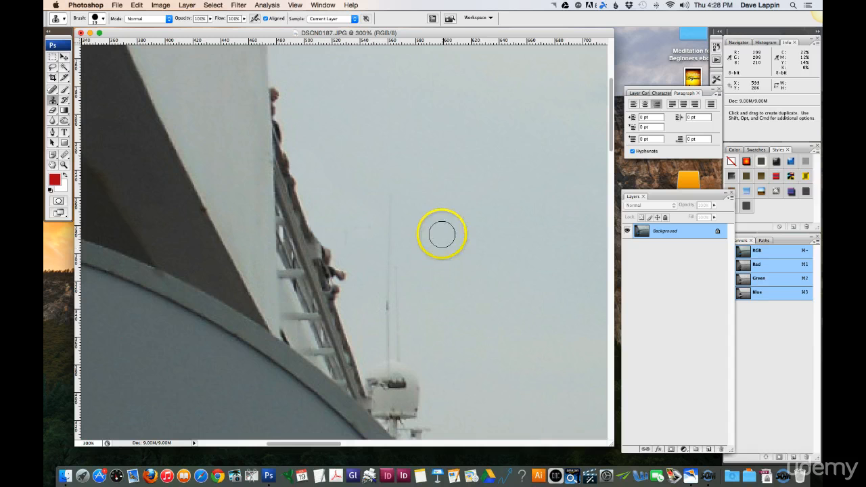
- Sample the open sky beyond the antennas and clone it over the thin antennas rising above the white dome beside the railing
alt+click(442, 268)
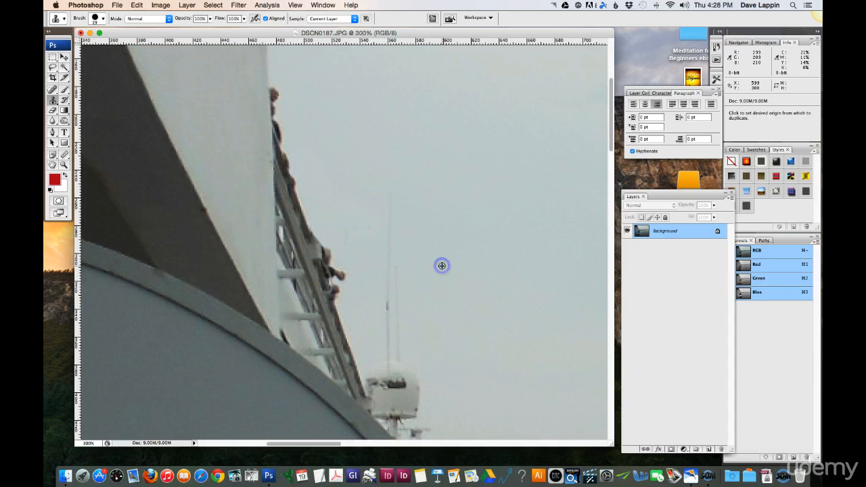
mouse_move(400, 193)
mouse_down()
mouse_move(393, 266)
mouse_move(450, 259)
mouse_move(381, 292)
mouse_move(403, 304)
mouse_move(383, 321)
mouse_move(405, 324)
mouse_move(406, 334)
mouse_move(390, 361)
mouse_up()
alt+click(448, 263)
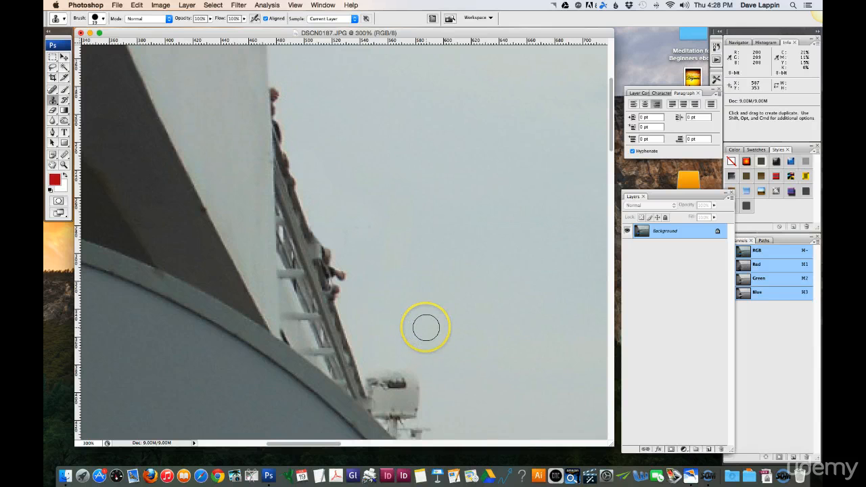
click(427, 323)
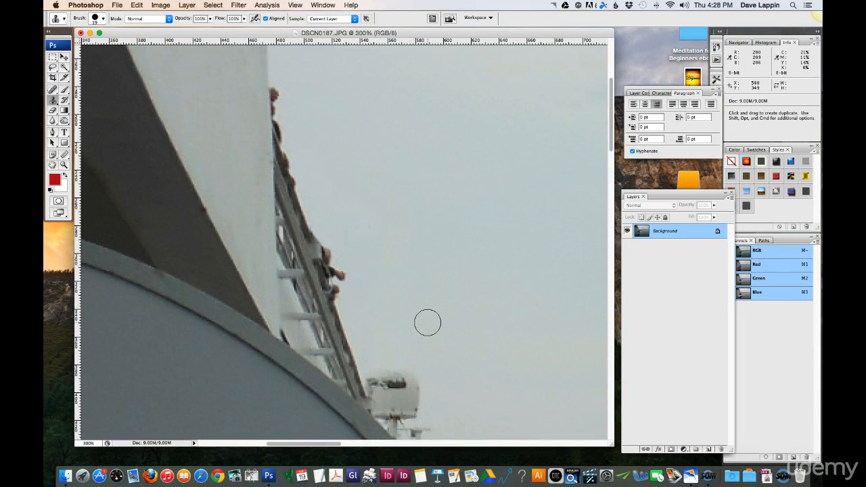
key(super+0)
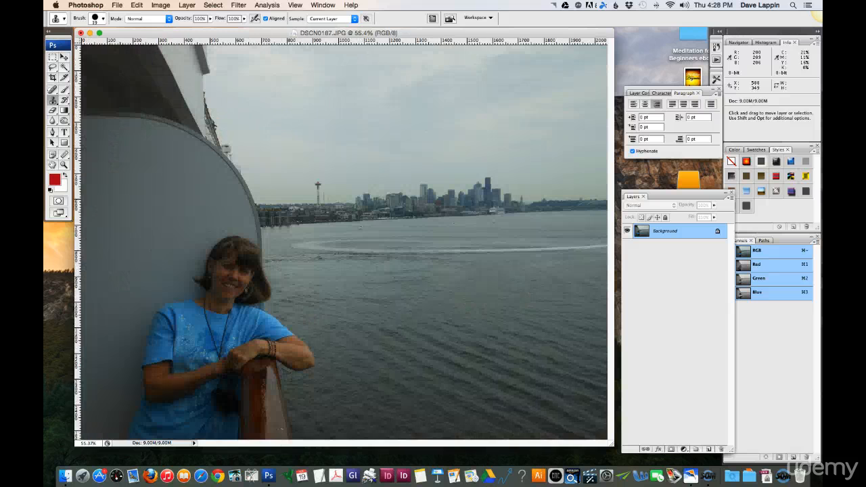